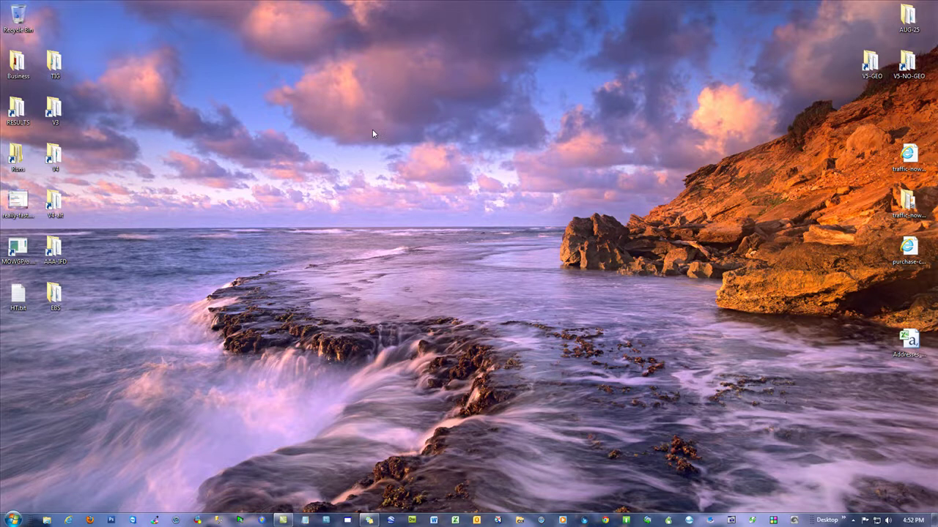
Open the MOWG-Pro tutorial page in Internet Explorer and review the MOWG Toolbar and MOWG-Pro version update links
click(68, 520)
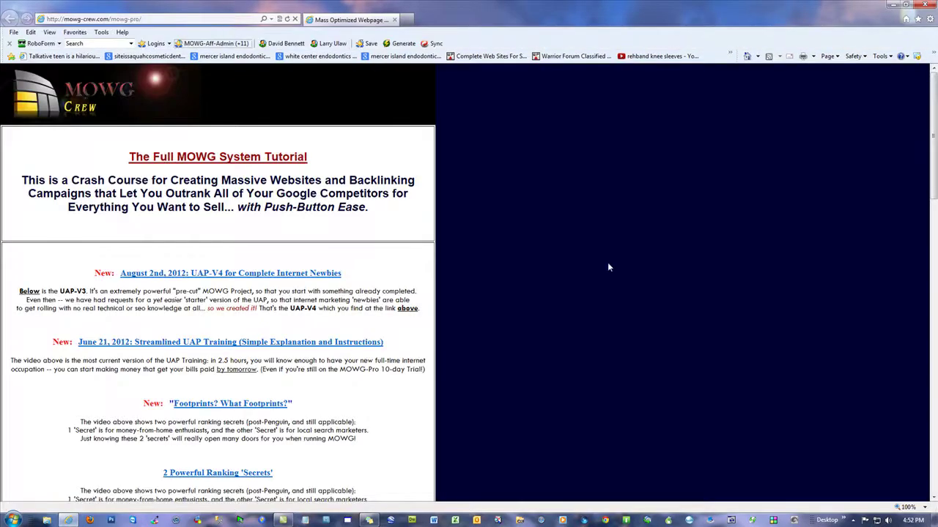
scroll(468, 264, down, 15)
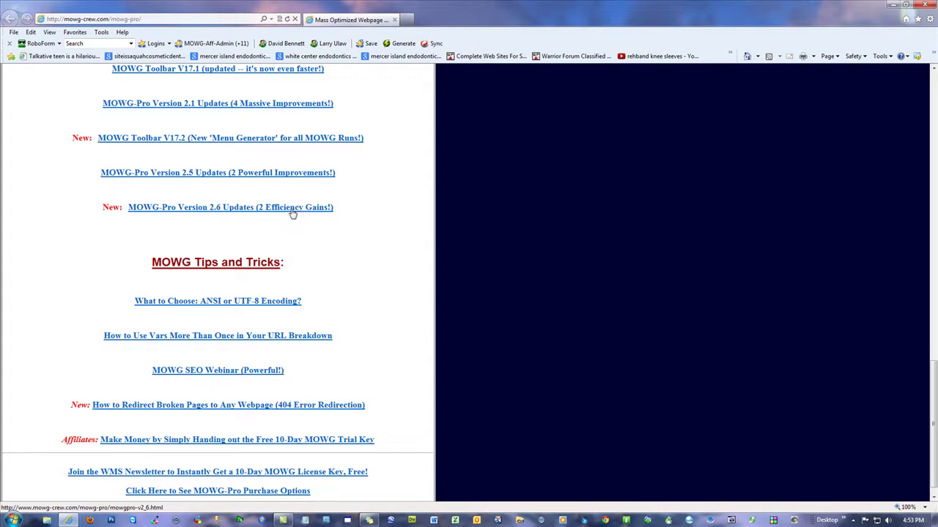
scroll(367, 267, up, 3)
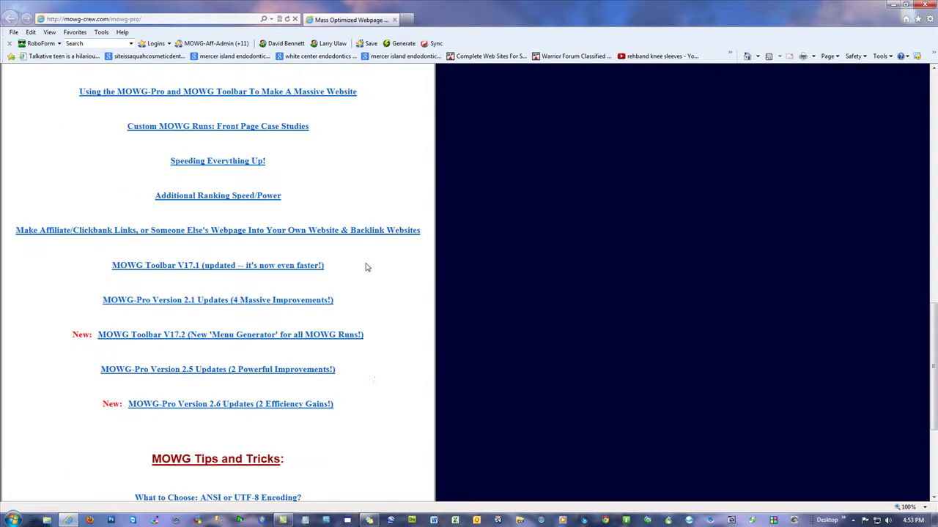
drag(359, 408, 117, 268)
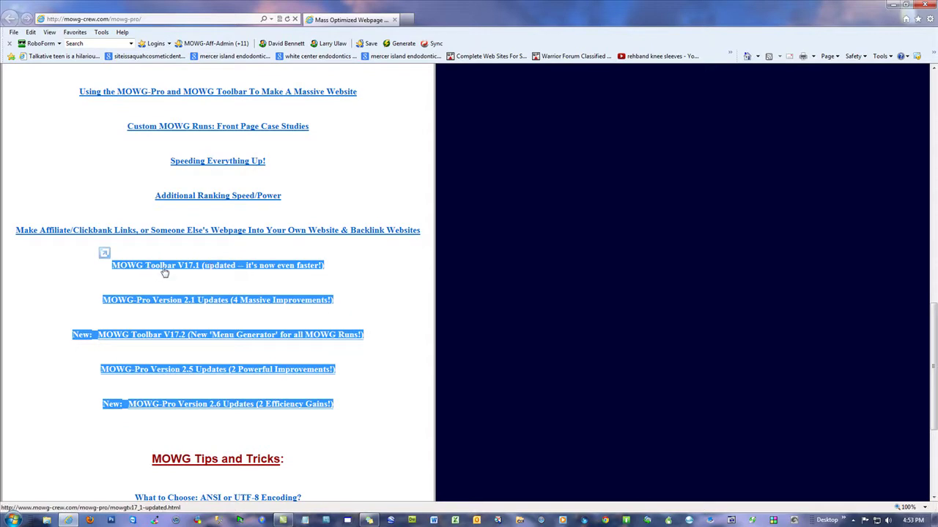
click(368, 280)
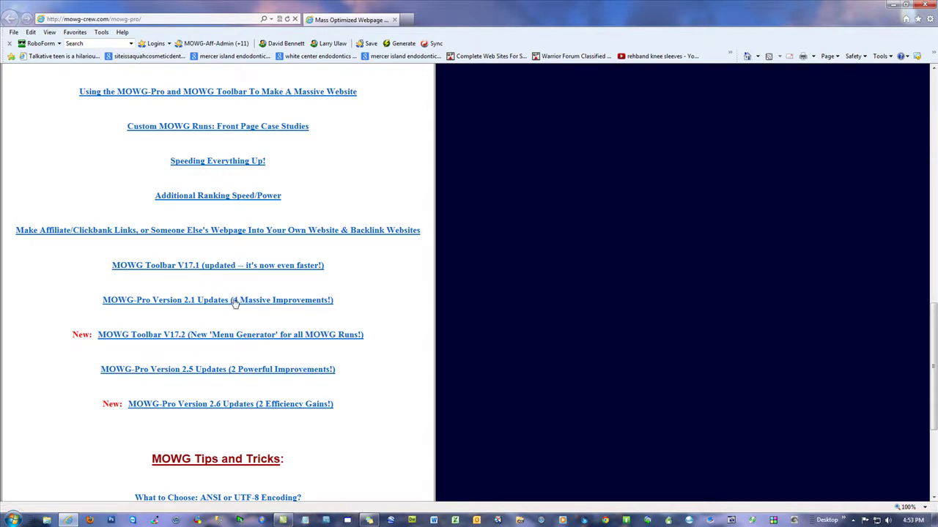
drag(342, 412, 173, 282)
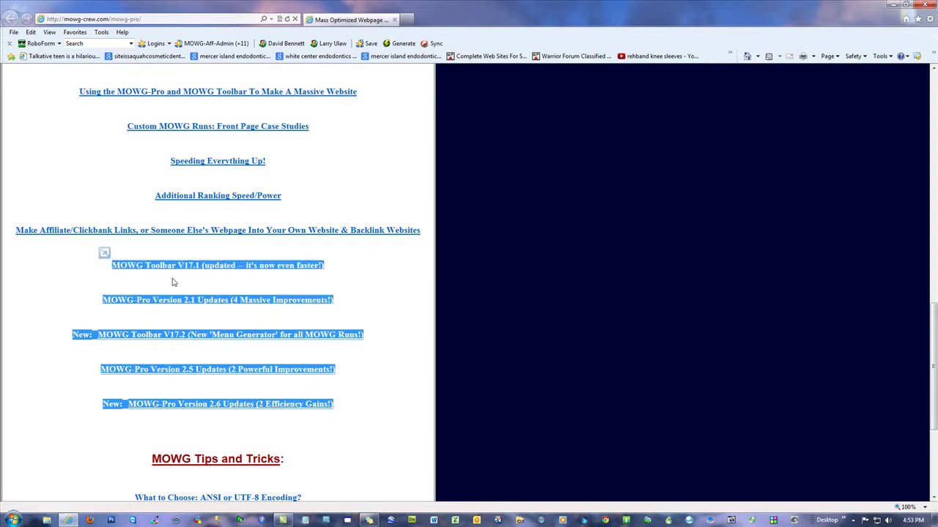
click(379, 259)
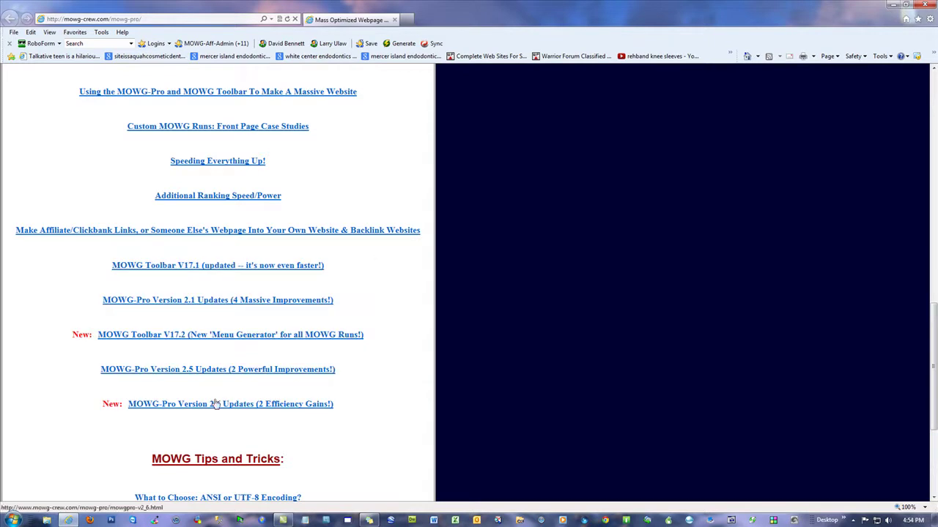
Try to download MOWG-PRO-V2_6.zip from the MOWG-Pro Version 2.6 Updates page, cancelling both download prompts
click(243, 407)
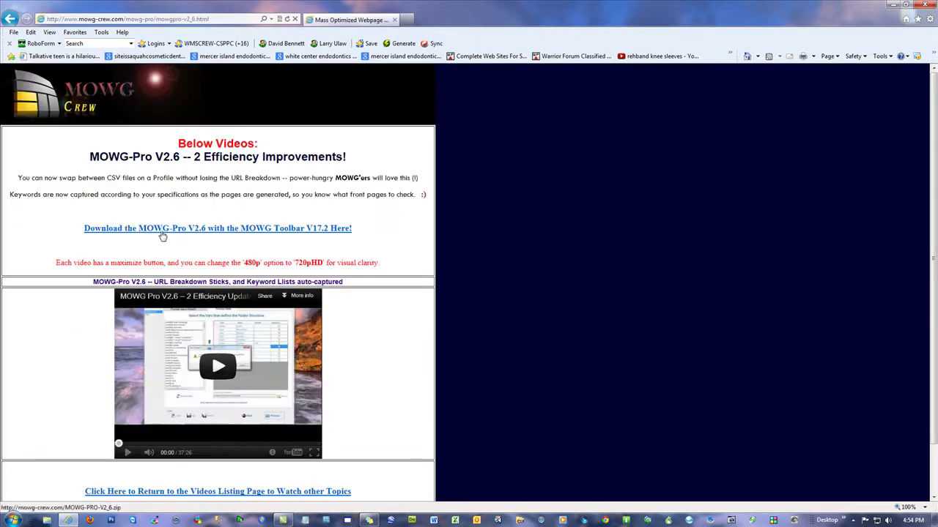
click(200, 231)
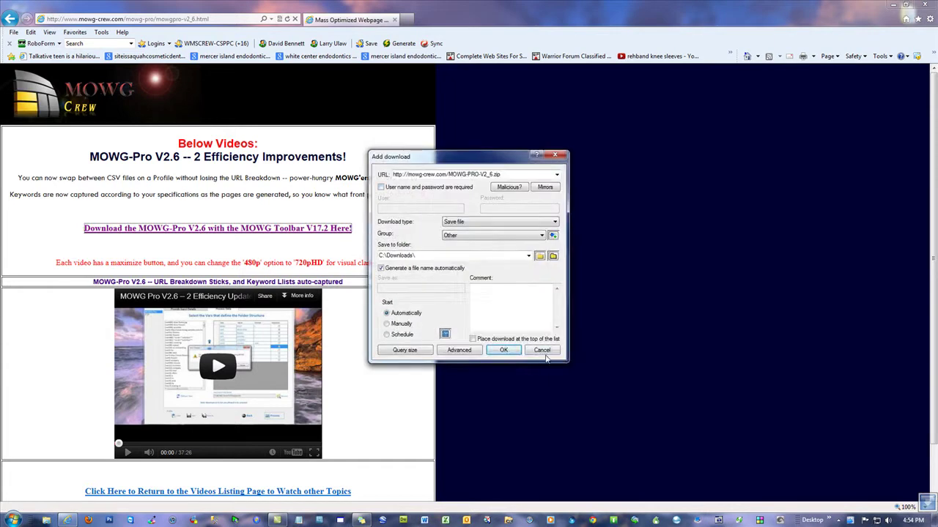
click(542, 350)
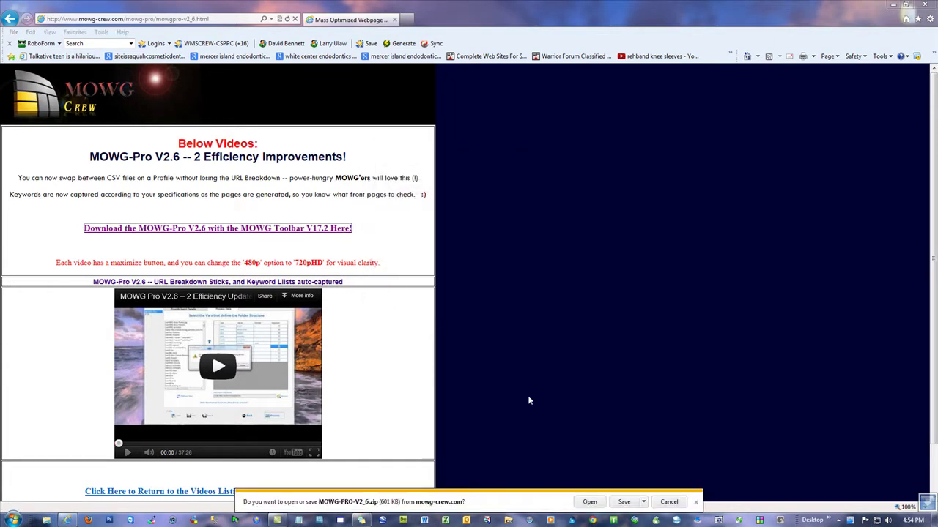
click(669, 503)
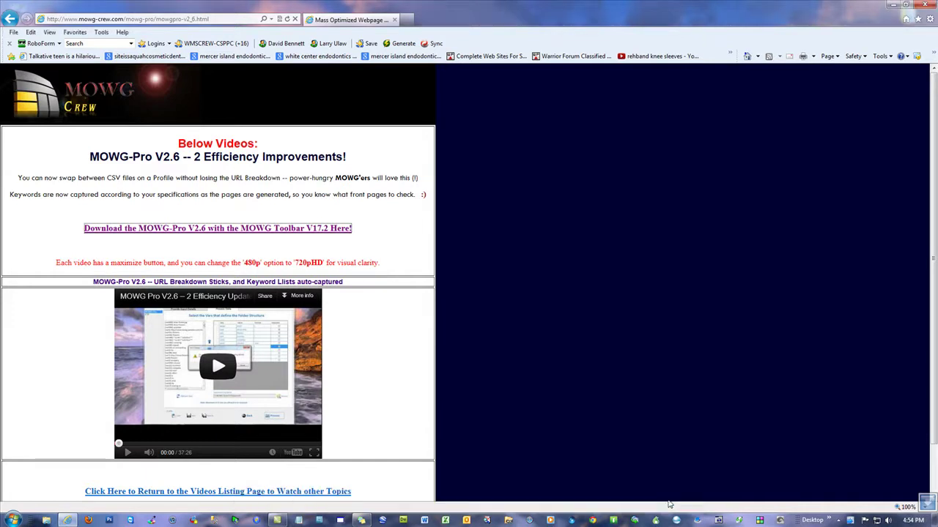
Exit the FDM download manager and close the browser window
right_click(926, 507)
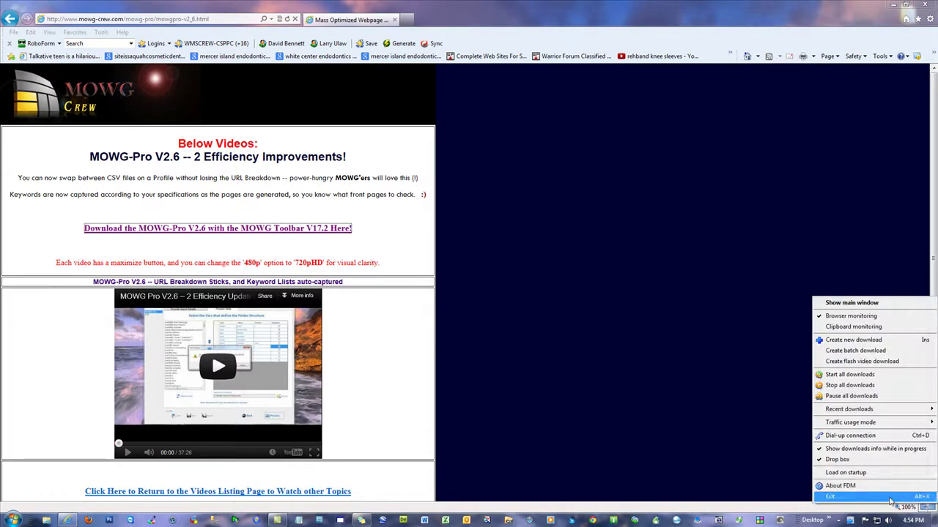
click(698, 298)
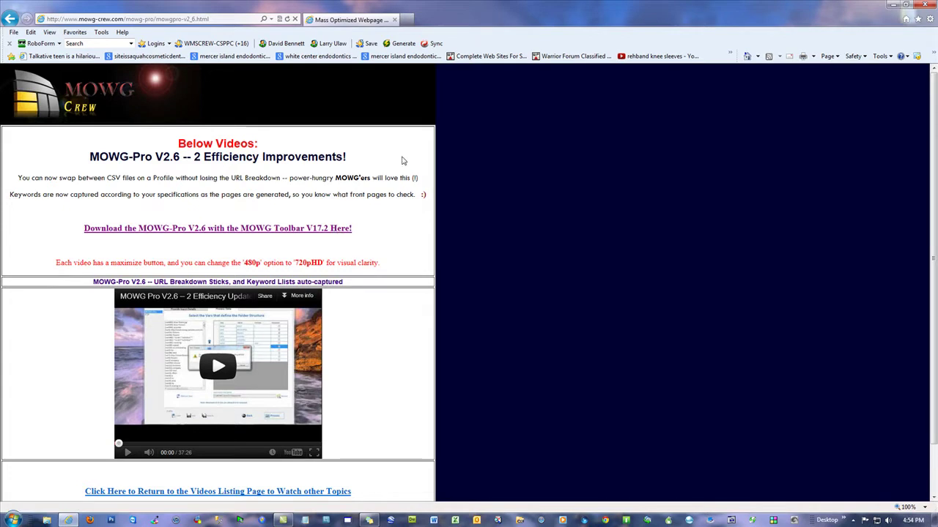
click(926, 5)
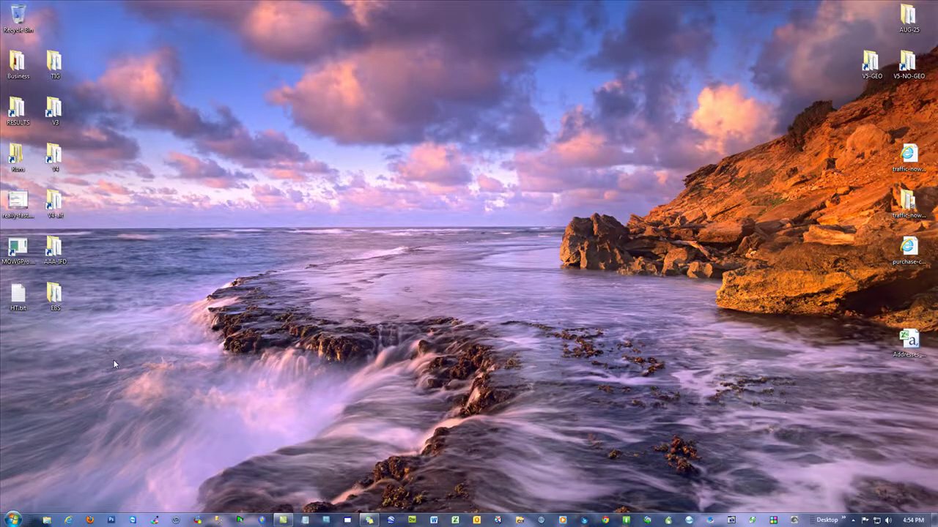
Launch MOWG Professional, look over its input details form while repositioning the window, and quit without saving the profile
click(18, 248)
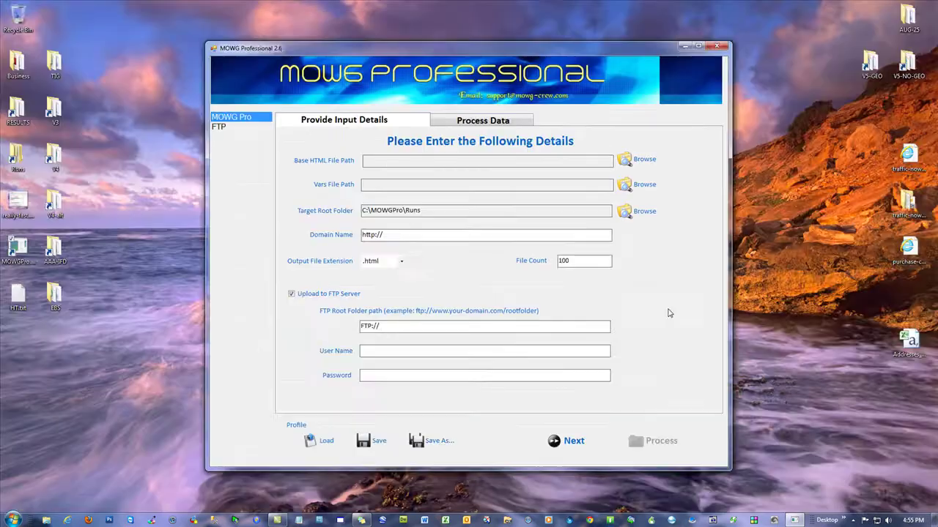
click(906, 6)
drag(541, 53, 505, 48)
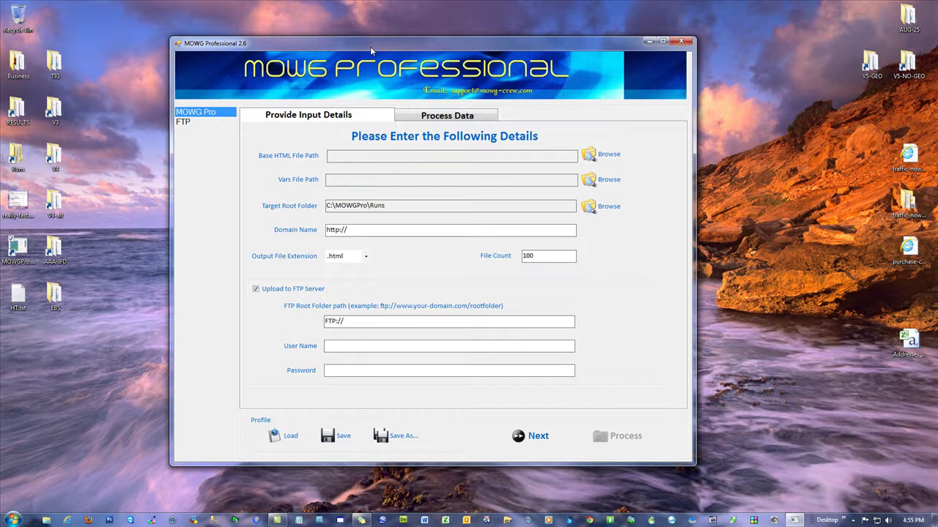
drag(398, 44, 411, 33)
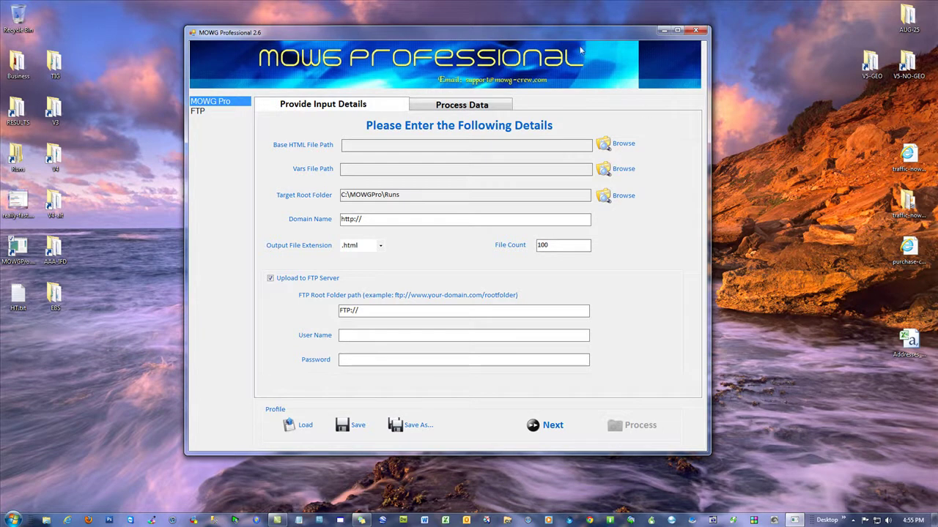
drag(519, 38, 519, 46)
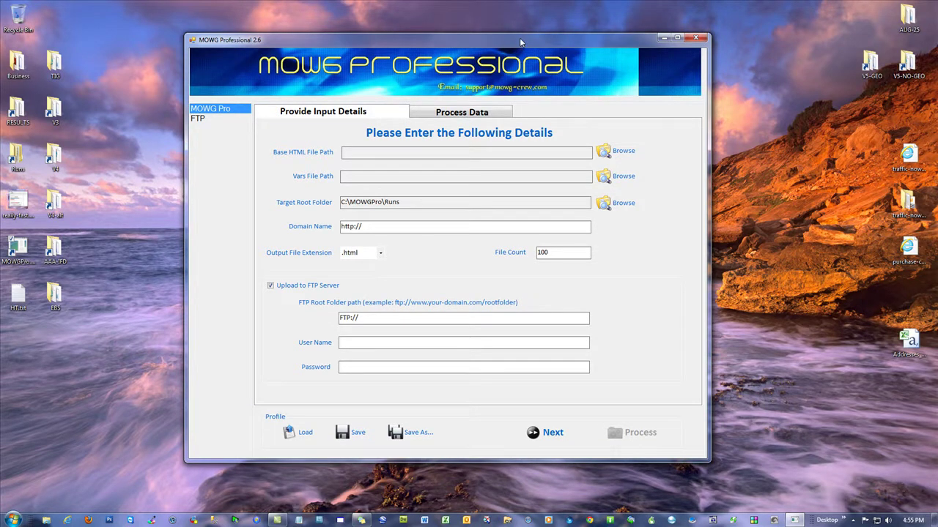
drag(514, 44, 515, 14)
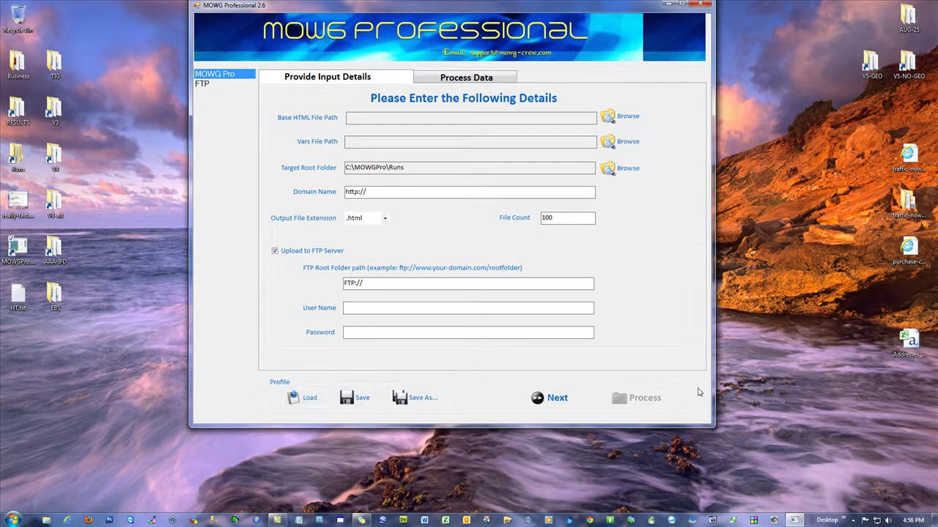
drag(491, 6, 489, 65)
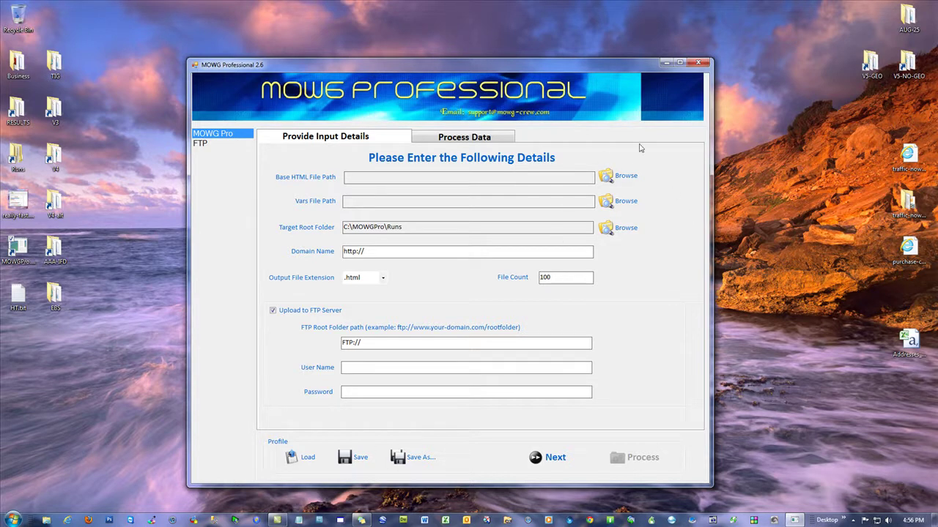
click(698, 62)
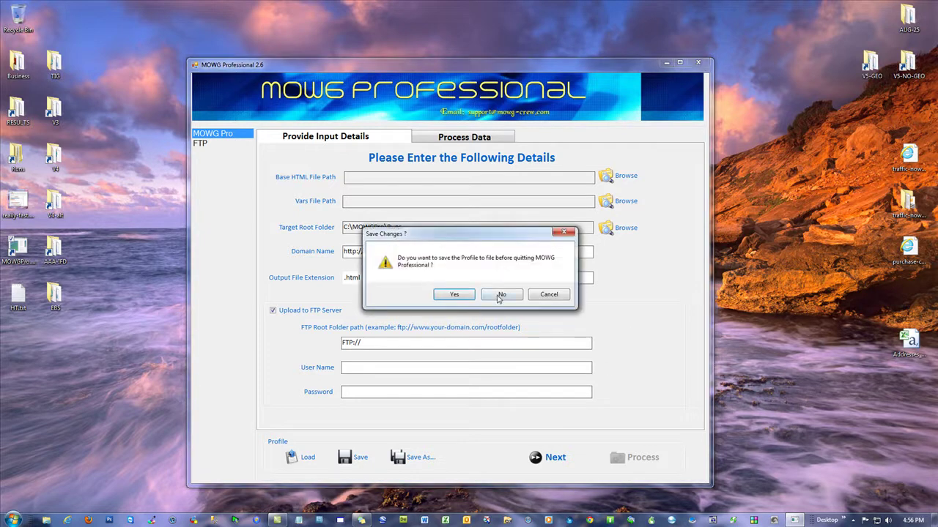
click(501, 296)
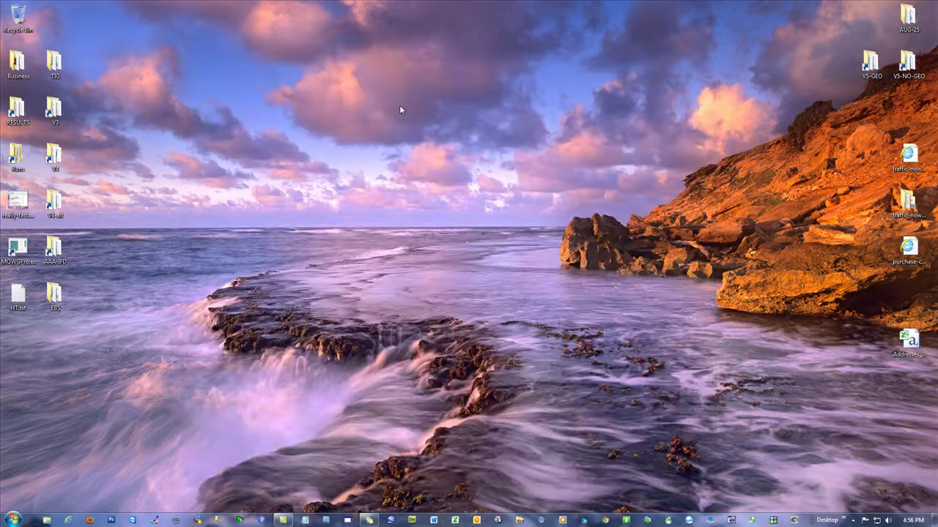
Open Excel in a maximized window and show the MOWG toolbar 17 commands
click(455, 520)
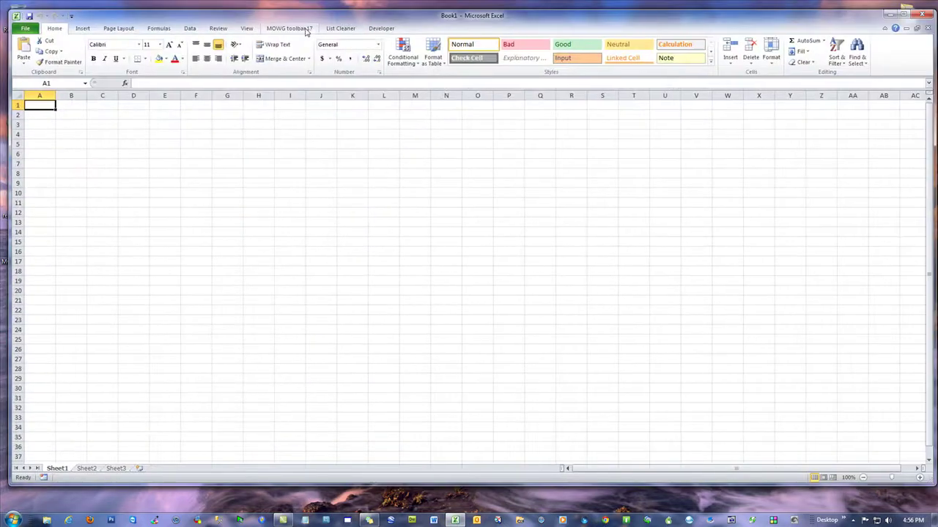
click(306, 29)
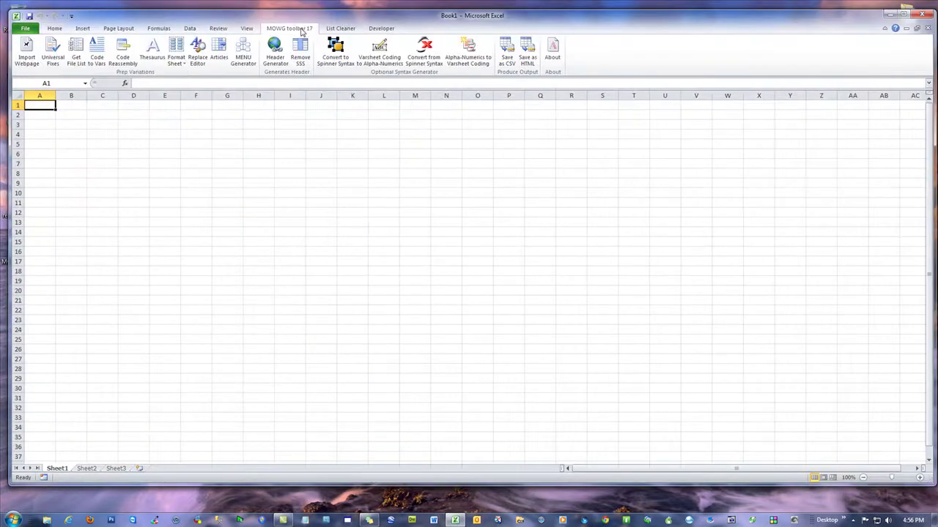
click(904, 13)
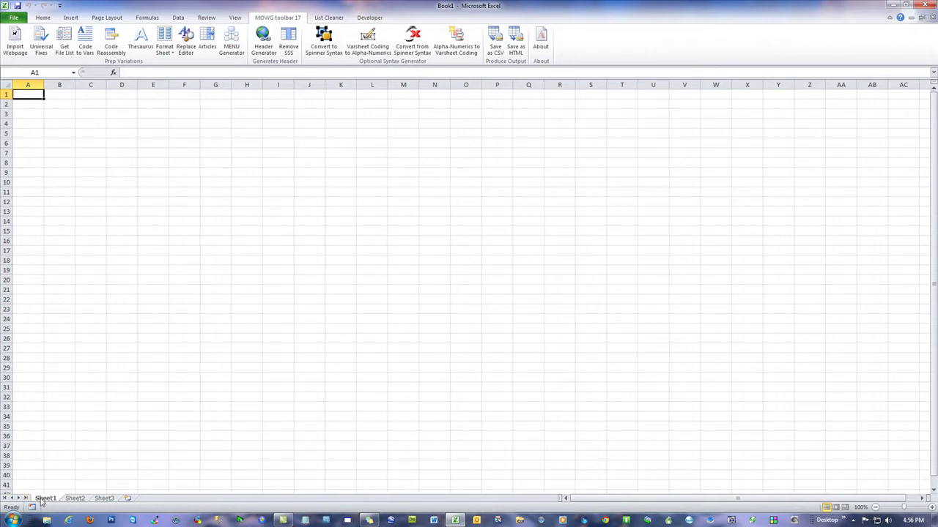
Highlight the range A1:Z3 on Sheet1 and examine the cell options offered for A3 without applying any
drag(40, 92, 809, 111)
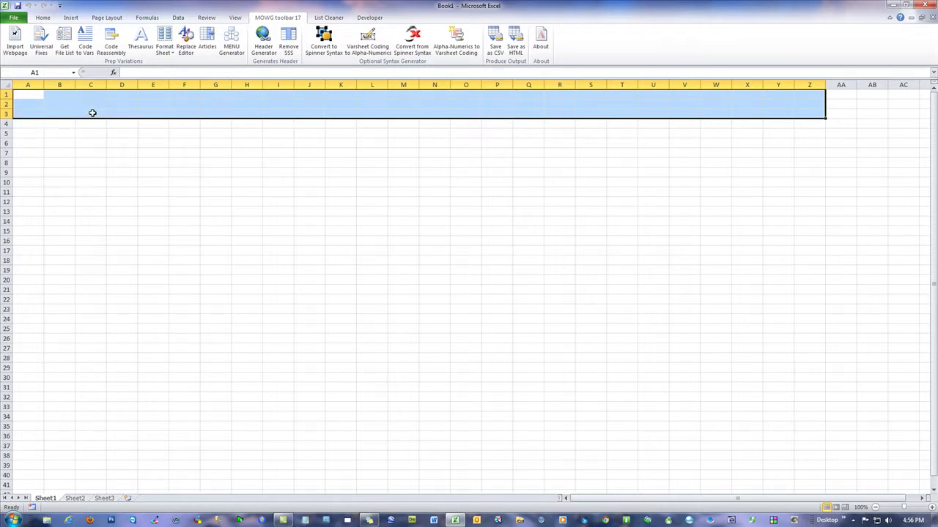
click(33, 115)
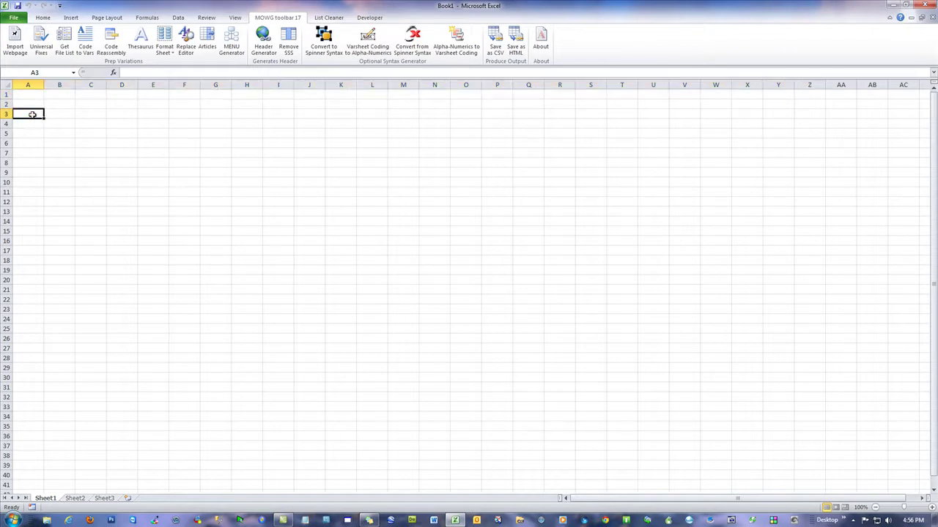
right_click(26, 114)
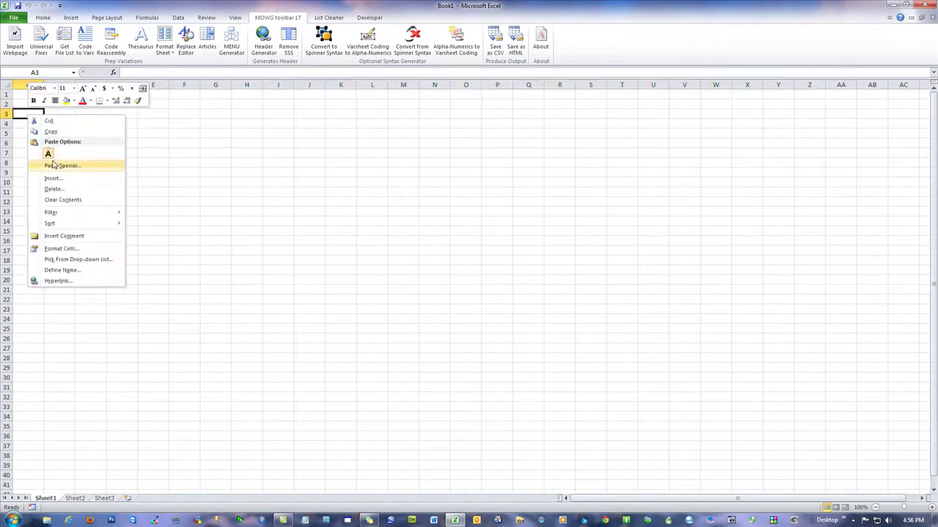
mouse_move(55, 214)
click(272, 150)
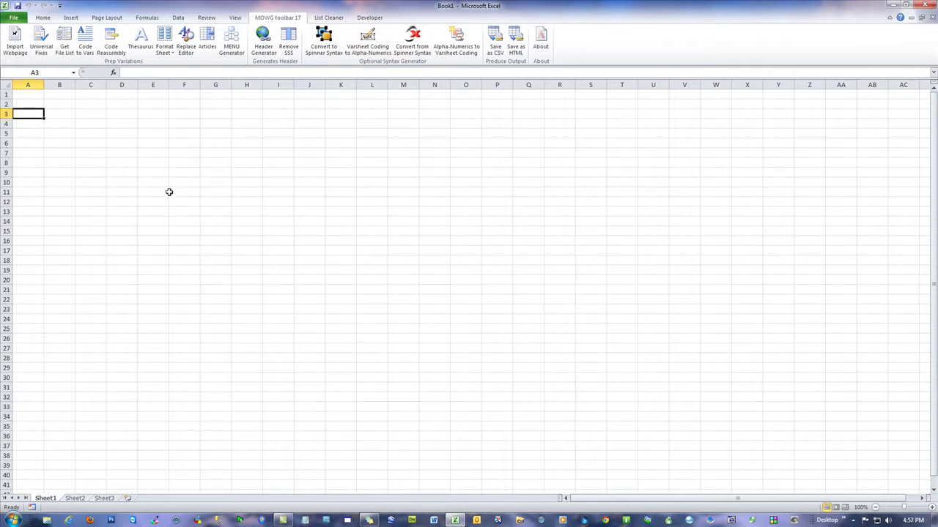
click(68, 521)
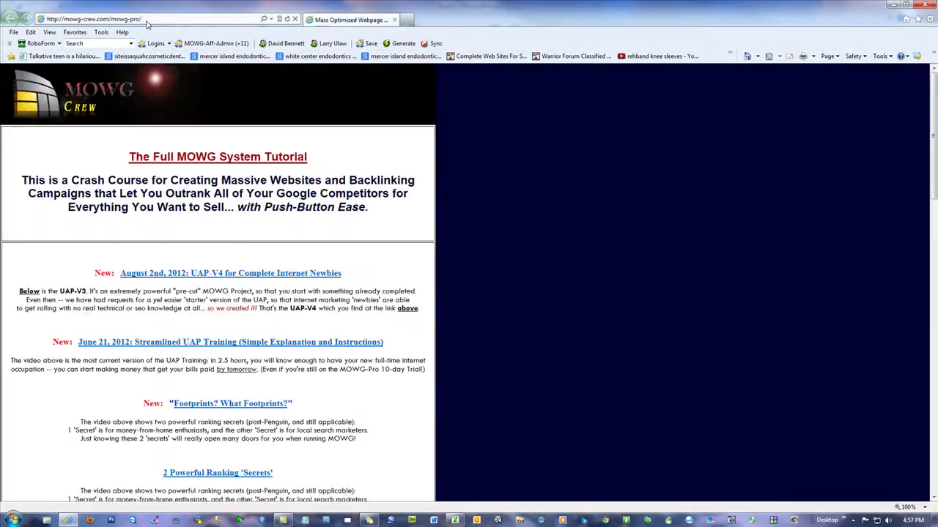
click(147, 20)
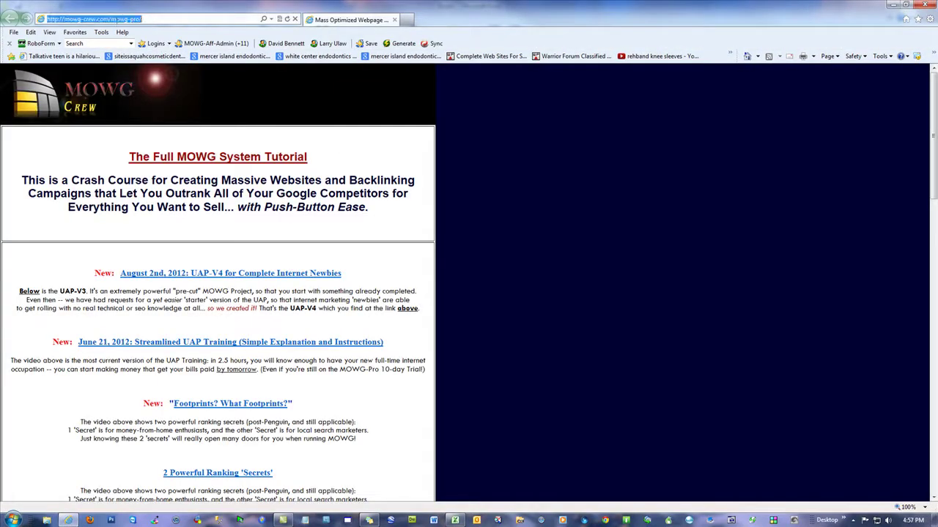
drag(111, 20, 150, 20)
key(BackSpace)
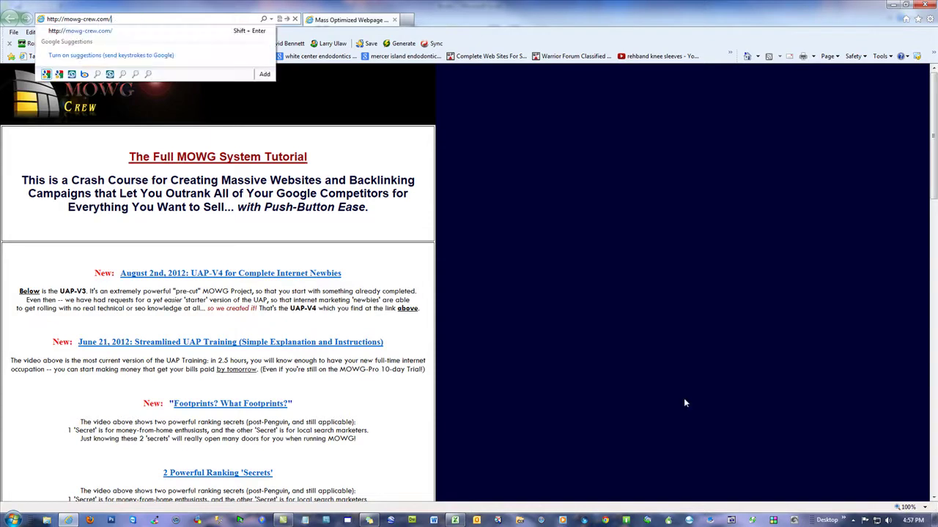
key(Return)
Open the MOWG Resources Page from the home page and review the table of required and optional tools
scroll(670, 308, down, 10)
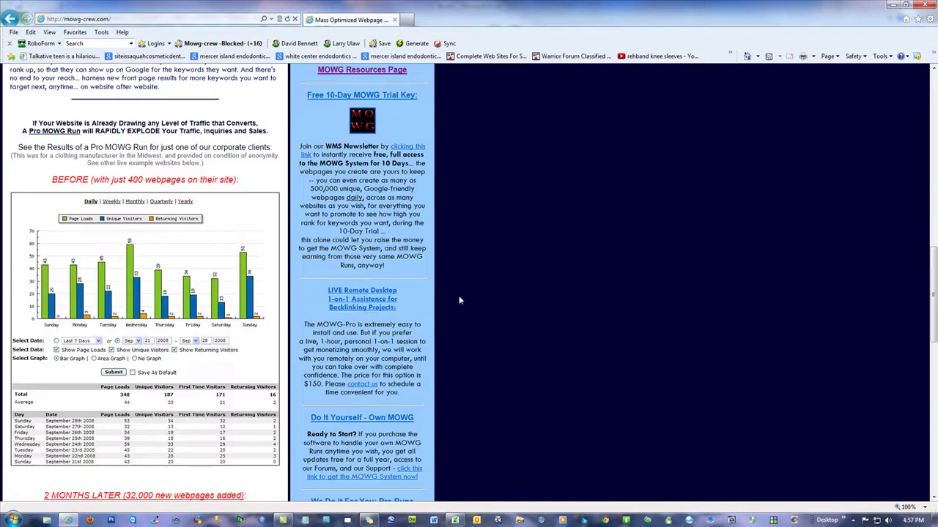
click(362, 71)
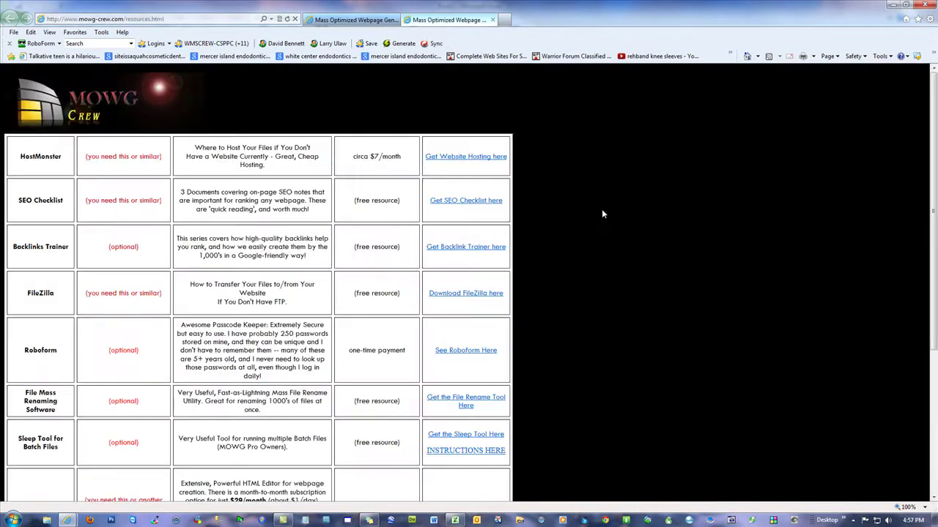
scroll(601, 213, down, 3)
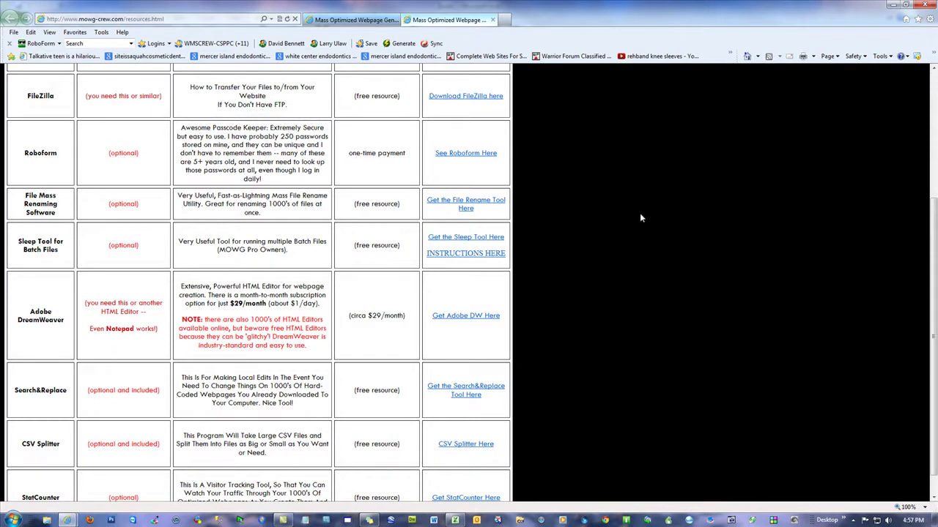
Finish reviewing the resources table, close the browser, and highlight stretches of rows 3, 8 and 12 from column A on Sheet1
scroll(640, 217, down, 1)
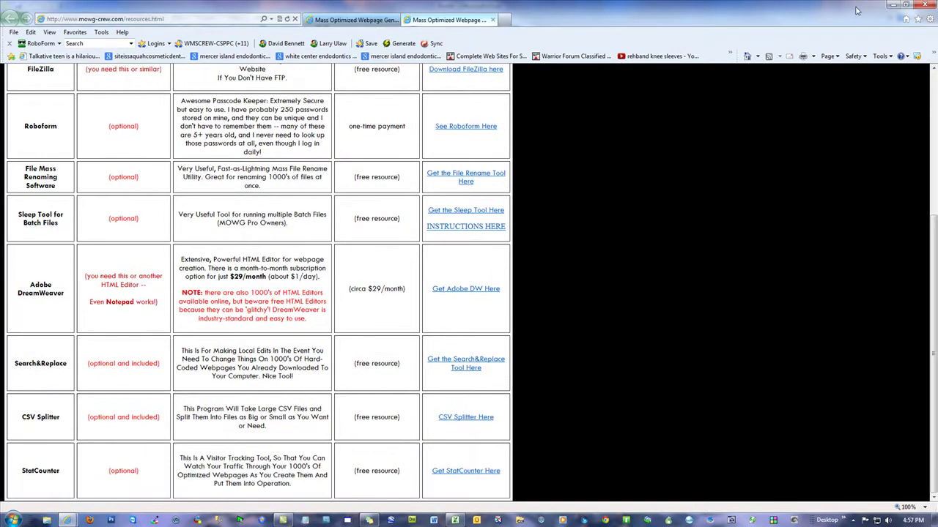
click(924, 5)
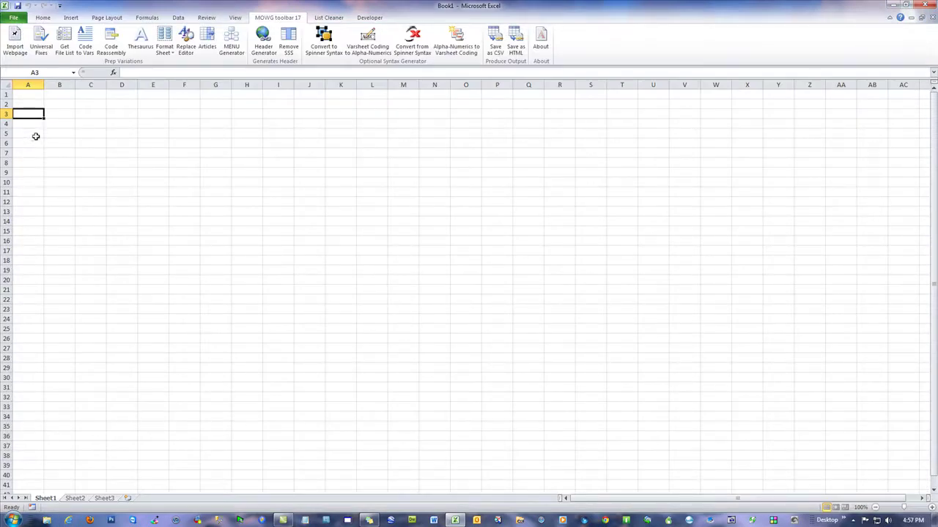
drag(33, 115, 770, 110)
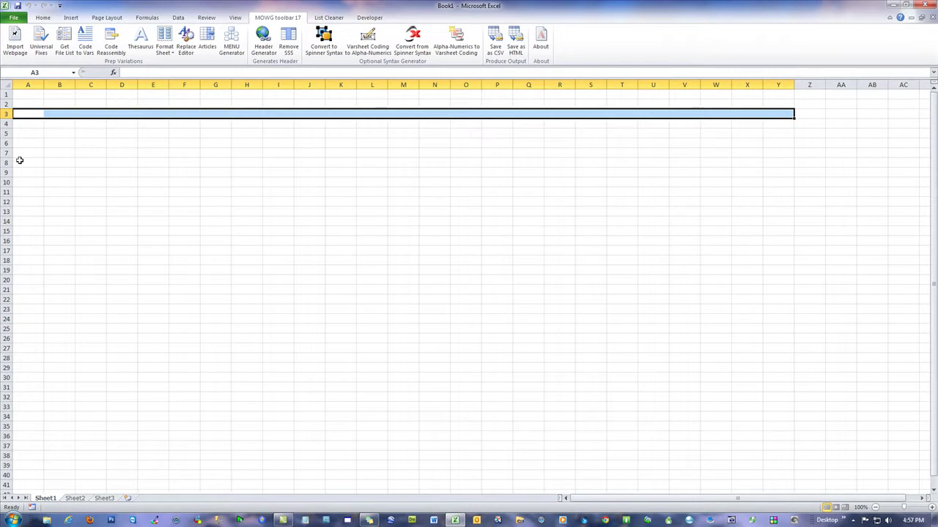
drag(22, 162, 759, 162)
drag(33, 204, 592, 203)
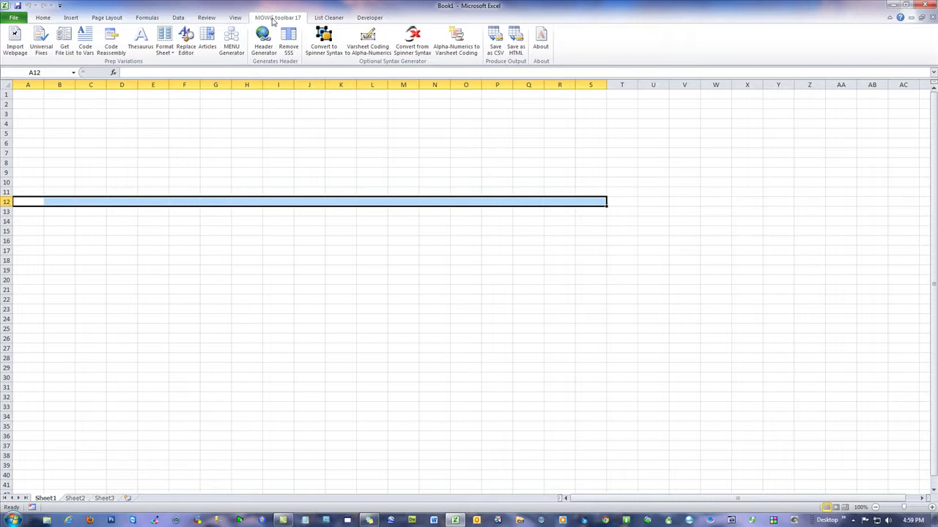
Highlight stretches of rows 3 and 7 from column A several times on Sheet1, and close Excel
drag(29, 115, 668, 111)
drag(34, 154, 578, 151)
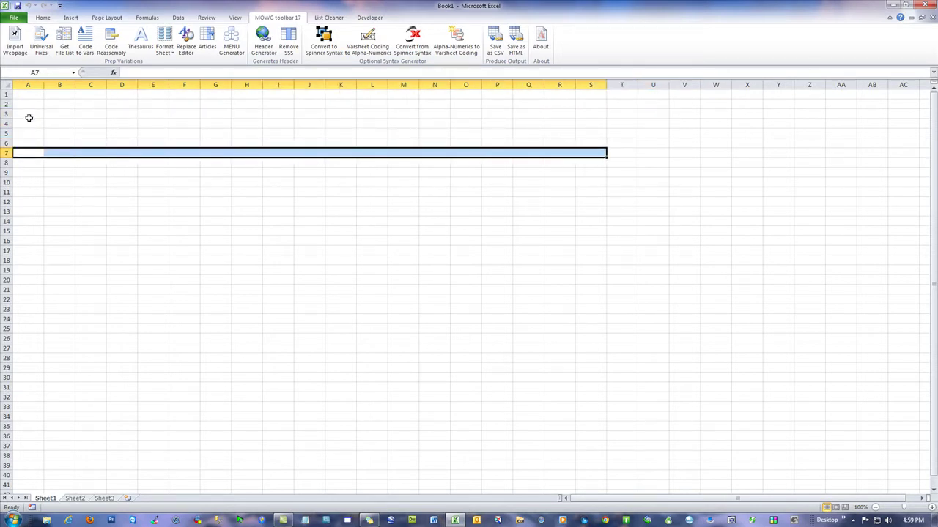
drag(28, 115, 442, 114)
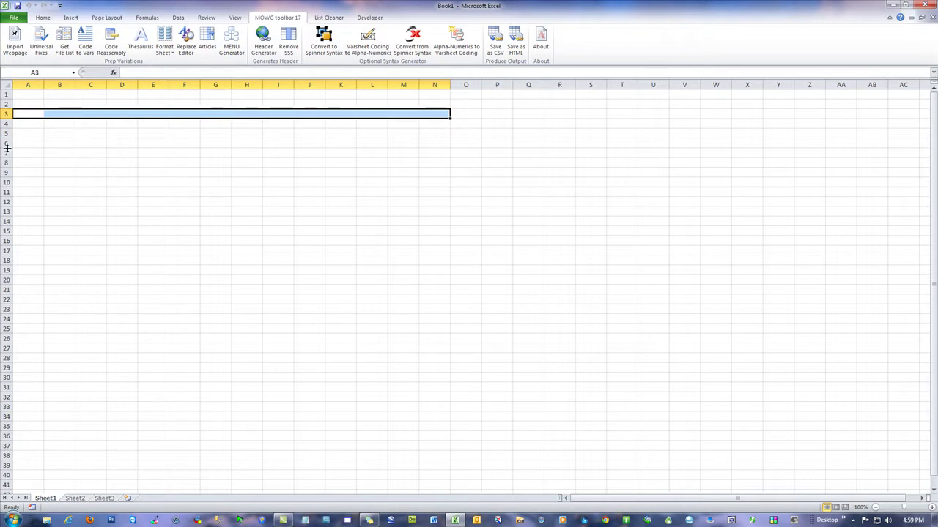
drag(22, 150, 404, 150)
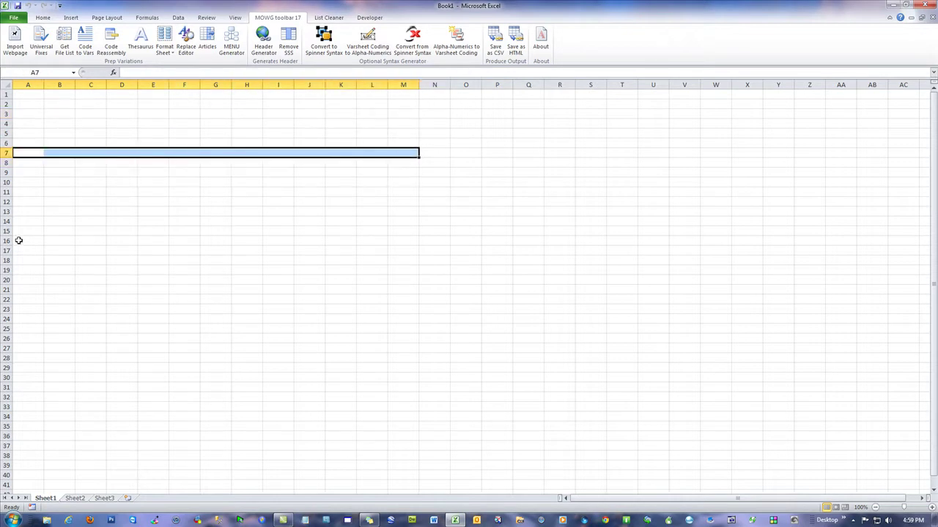
drag(26, 191, 374, 201)
click(607, 299)
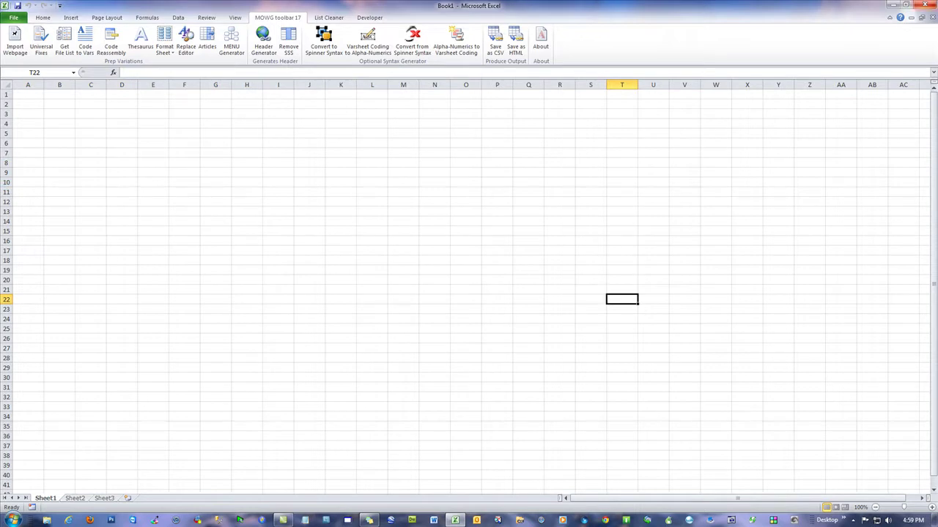
click(928, 9)
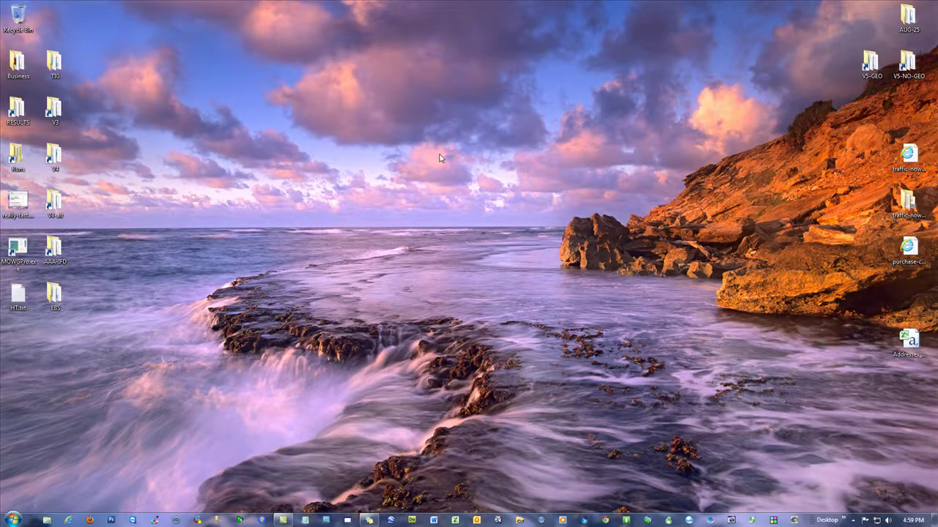
Switch to Internet Explorer and open the MOWG-Pro Version 2.6 Updates page from the full MOWG system tutorial listing
click(69, 520)
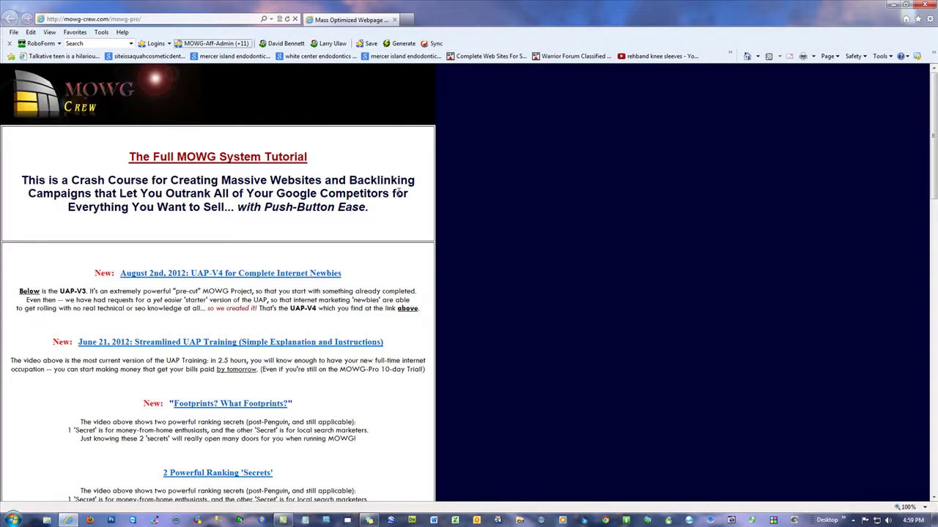
scroll(554, 296, down, 3)
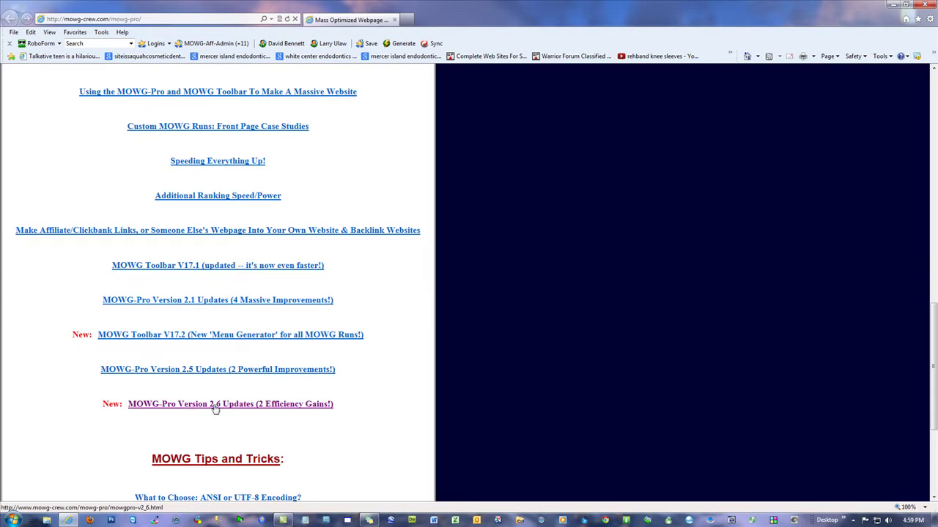
drag(349, 408, 136, 408)
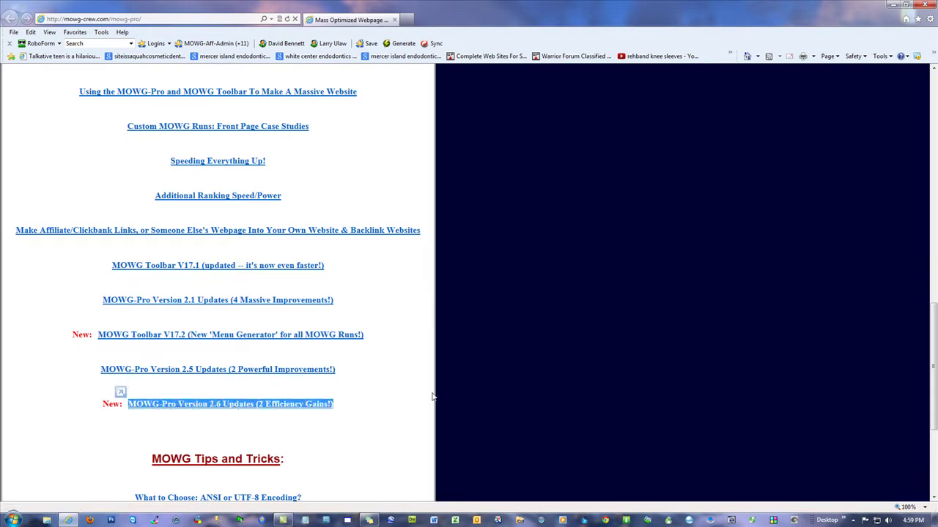
click(419, 418)
click(242, 409)
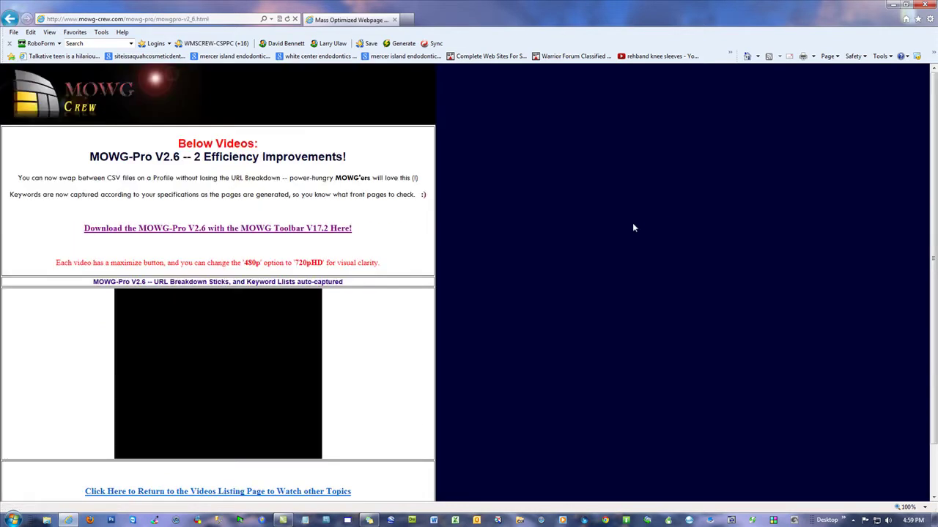